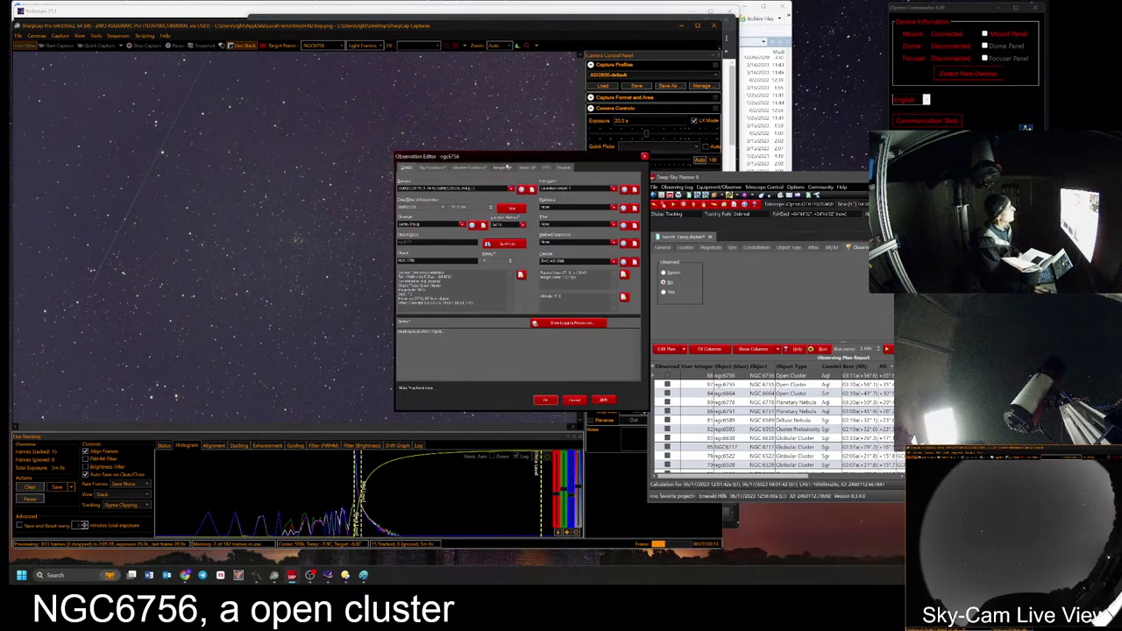
Step: Move the NGC 6756 observation editor away from the live image, then switch to Stellarium and find NGC 6755
{"action": "left_click_drag", "start_coordinate": [504, 157], "coordinate": [700, 189]}
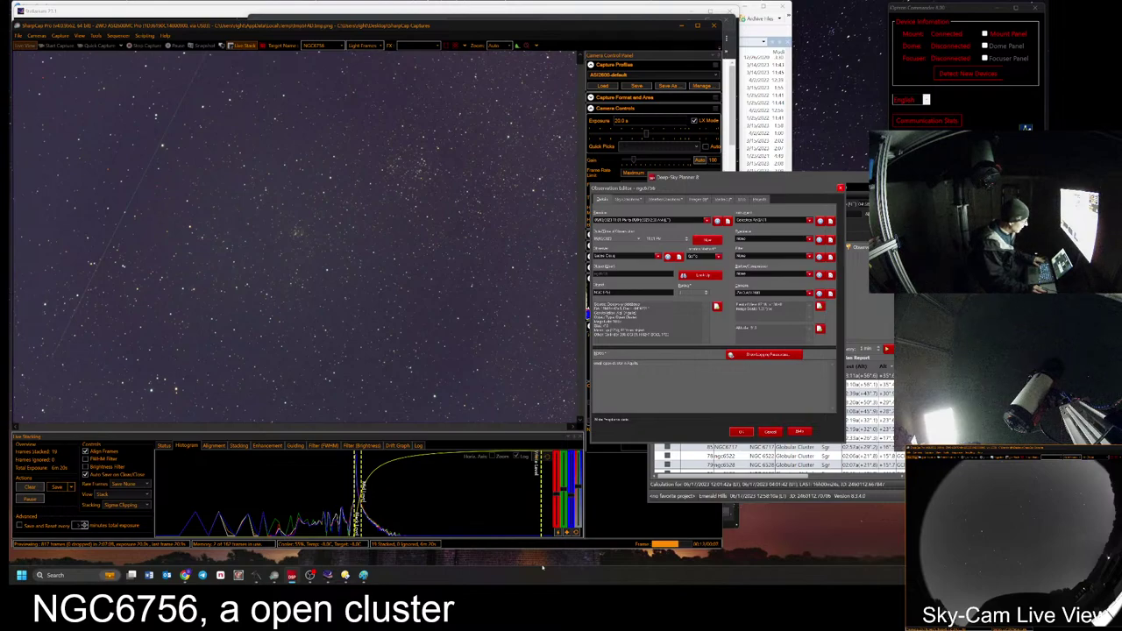
{"action": "key", "text": "alt+Tab"}
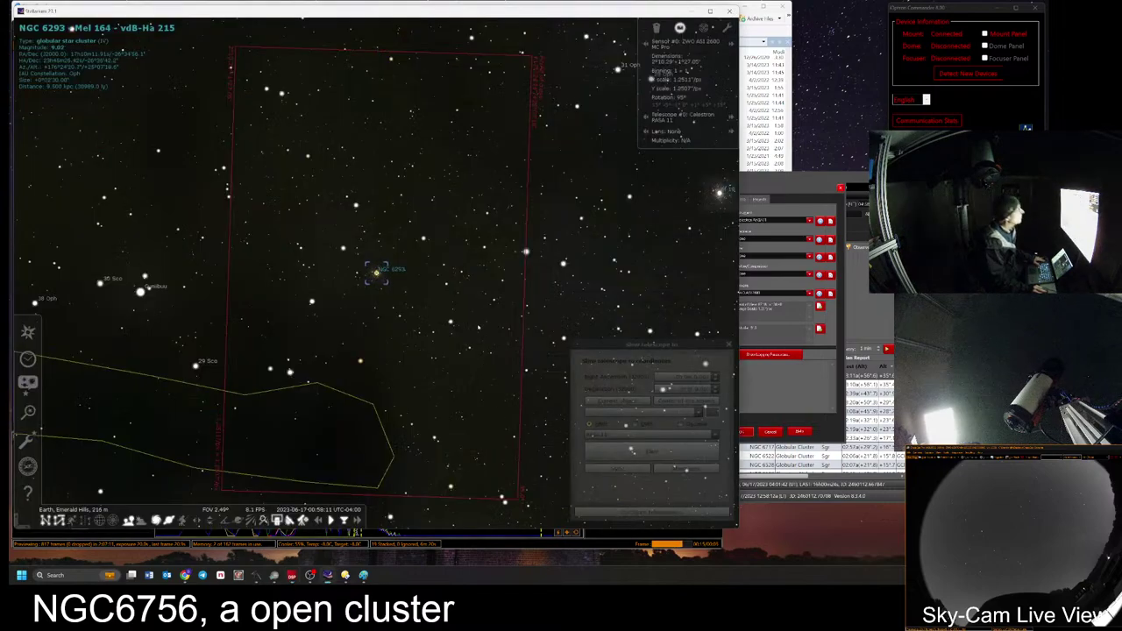
{"action": "key", "text": "ctrl+f"}
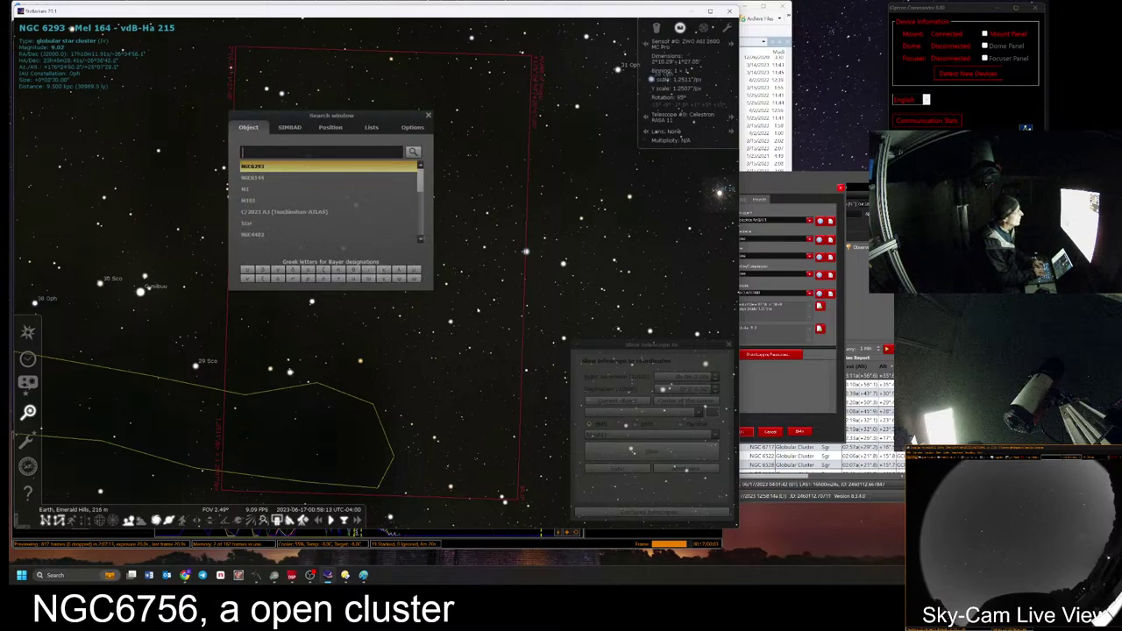
{"action": "type", "text": "ngc"}
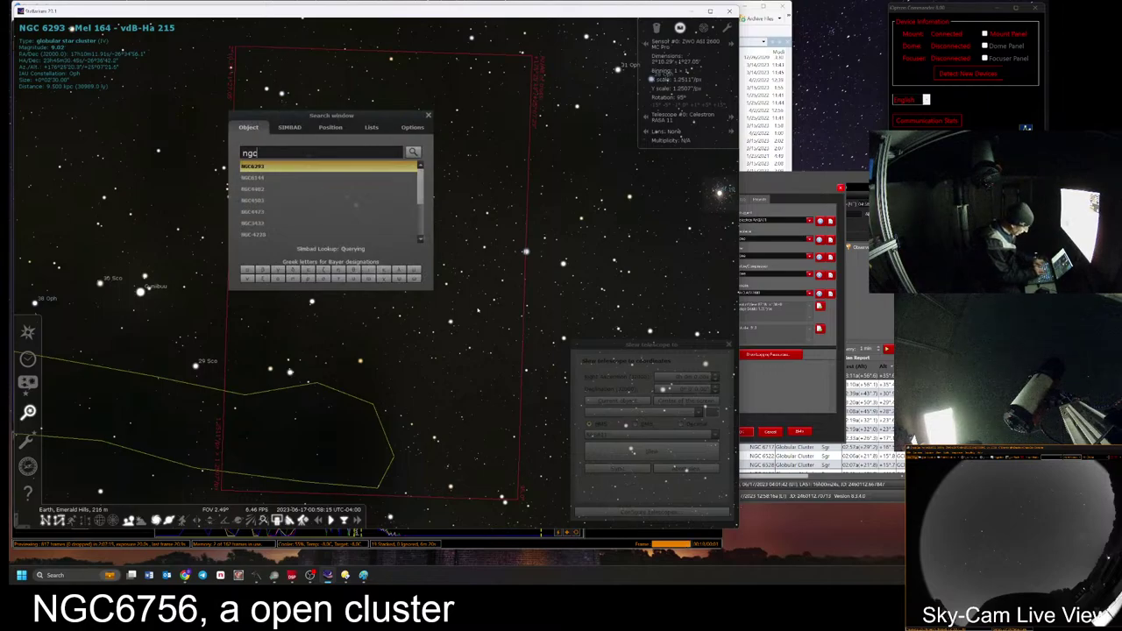
{"action": "type", "text": "6755"}
{"action": "key", "text": "Return"}
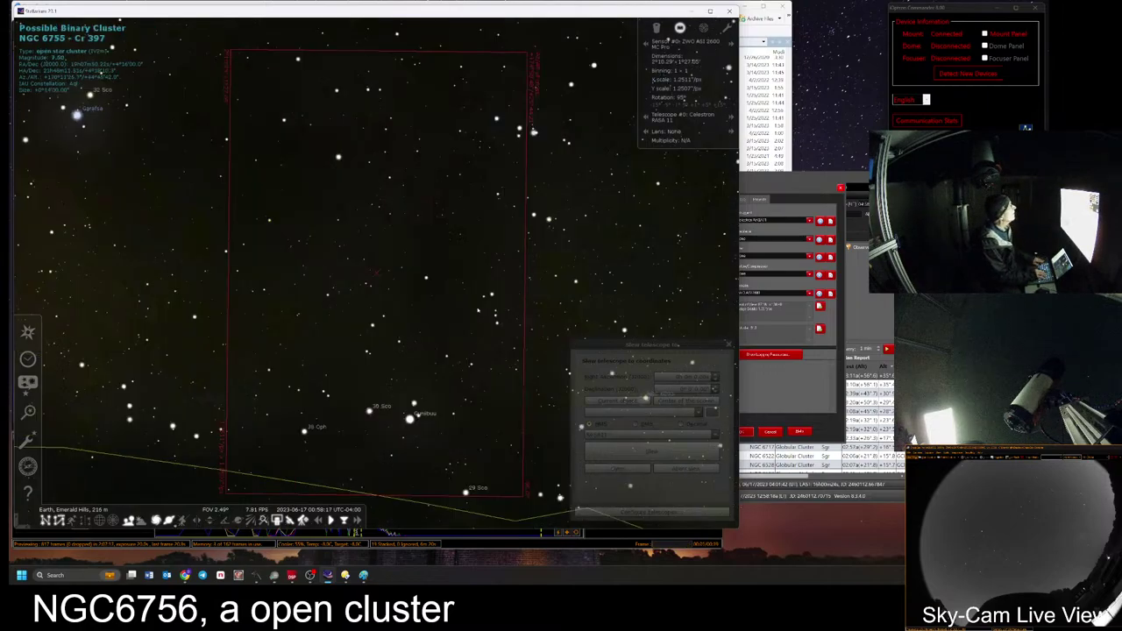
Step: Select NGC 6756 near NGC 6755 on the star chart and examine the field around both clusters
{"action": "scroll", "coordinate": [482, 326], "scroll_direction": "down", "scroll_amount": 3}
{"action": "scroll", "coordinate": [482, 326], "scroll_direction": "up", "scroll_amount": 3}
{"action": "scroll", "coordinate": [482, 325], "scroll_direction": "up", "scroll_amount": 2}
{"action": "scroll", "coordinate": [482, 325], "scroll_direction": "down", "scroll_amount": 2}
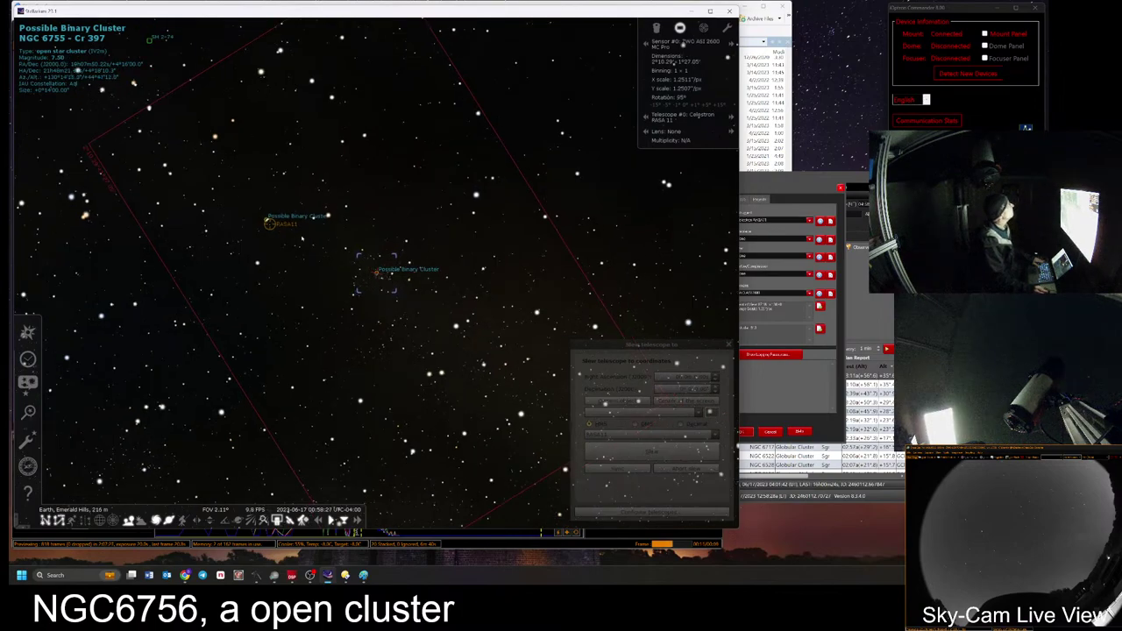
{"action": "left_click", "coordinate": [270, 222]}
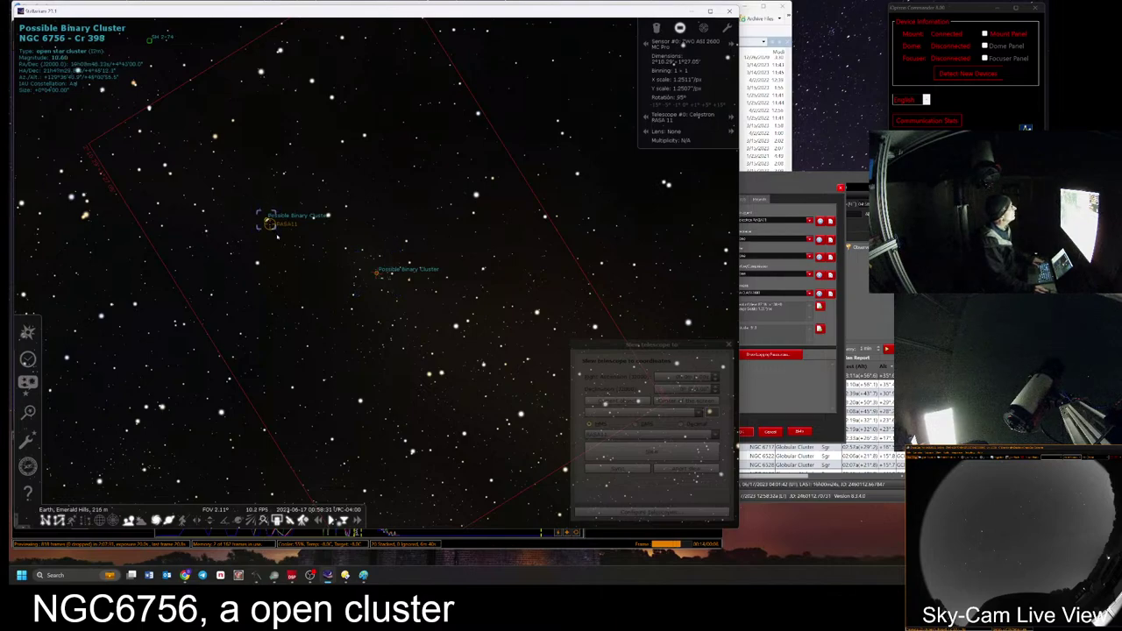
{"action": "scroll", "coordinate": [262, 224], "scroll_direction": "up", "scroll_amount": 3}
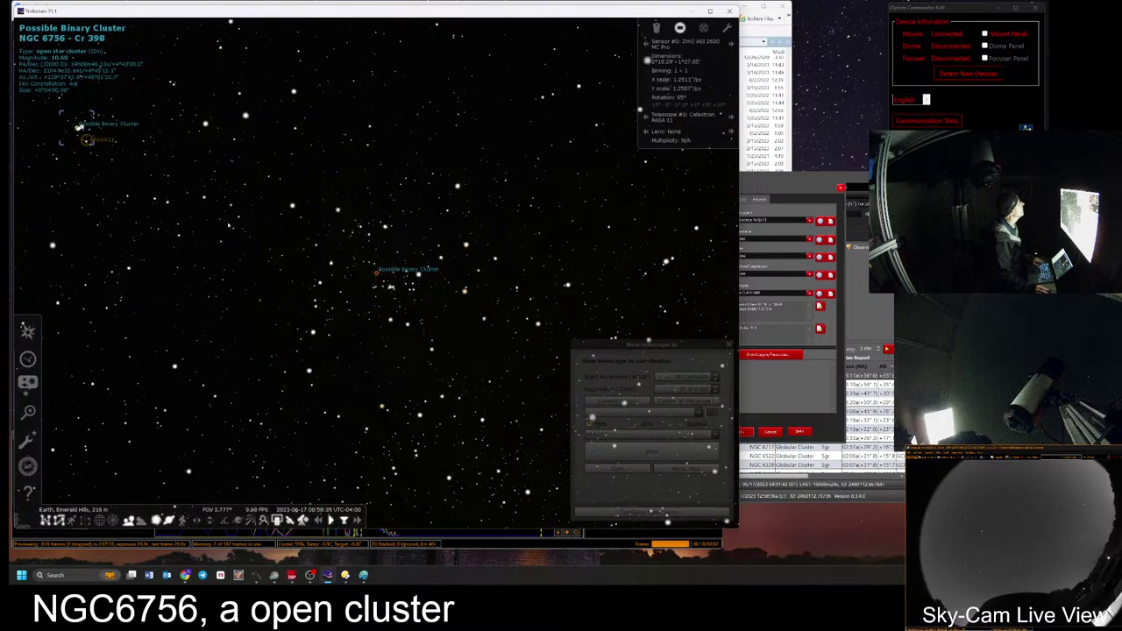
{"action": "scroll", "coordinate": [252, 220], "scroll_direction": "down", "scroll_amount": 2}
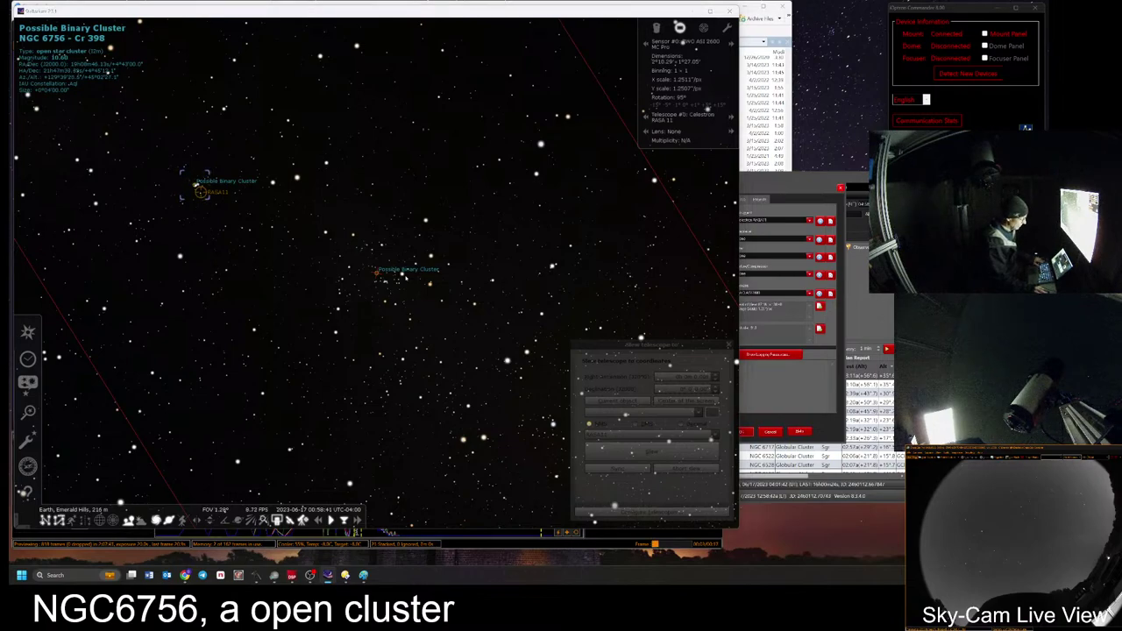
Step: Compare the SharpCap live stack with the Stellarium chart, centring the chart on NGC 6756 to examine its star pattern
{"action": "key", "text": "alt+Tab"}
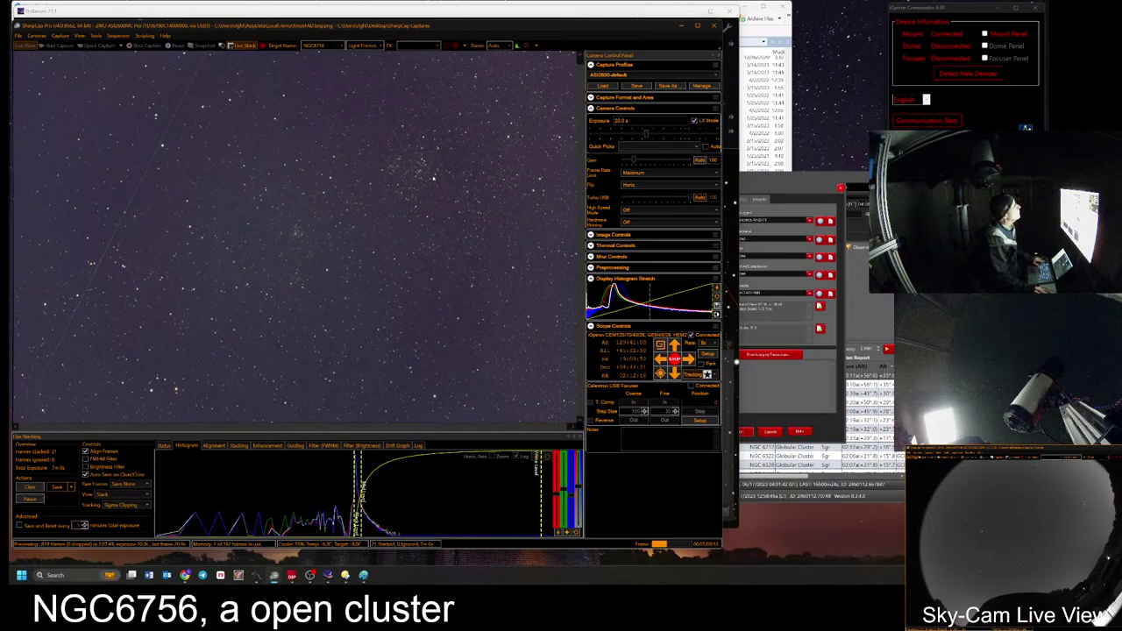
{"action": "key", "text": "alt+Tab"}
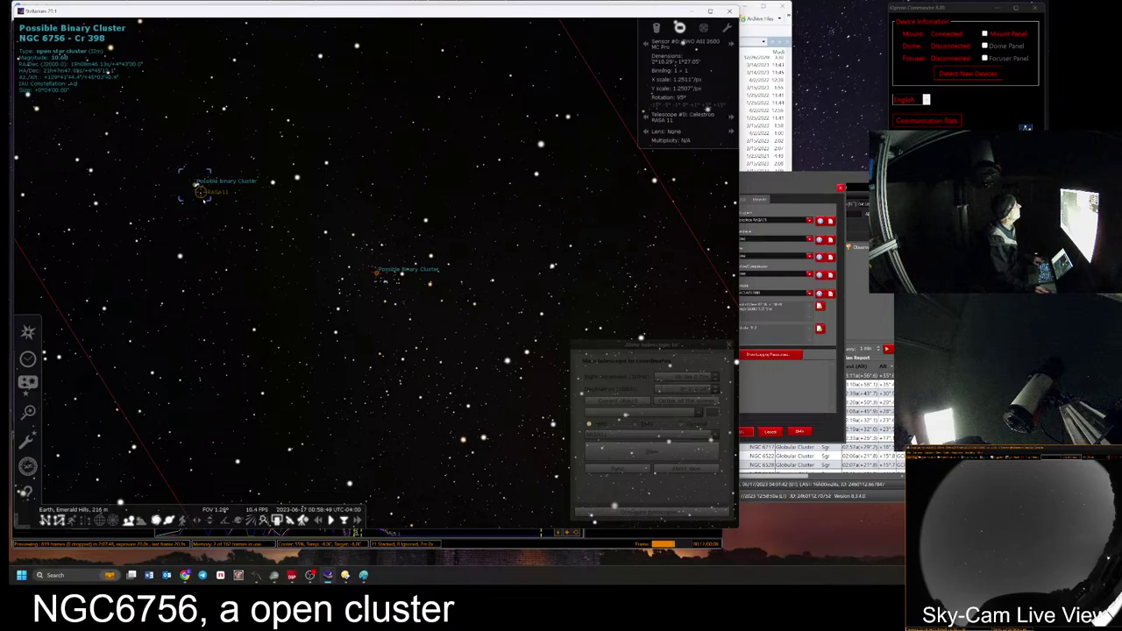
{"action": "scroll", "coordinate": [375, 272], "scroll_direction": "up", "scroll_amount": 3}
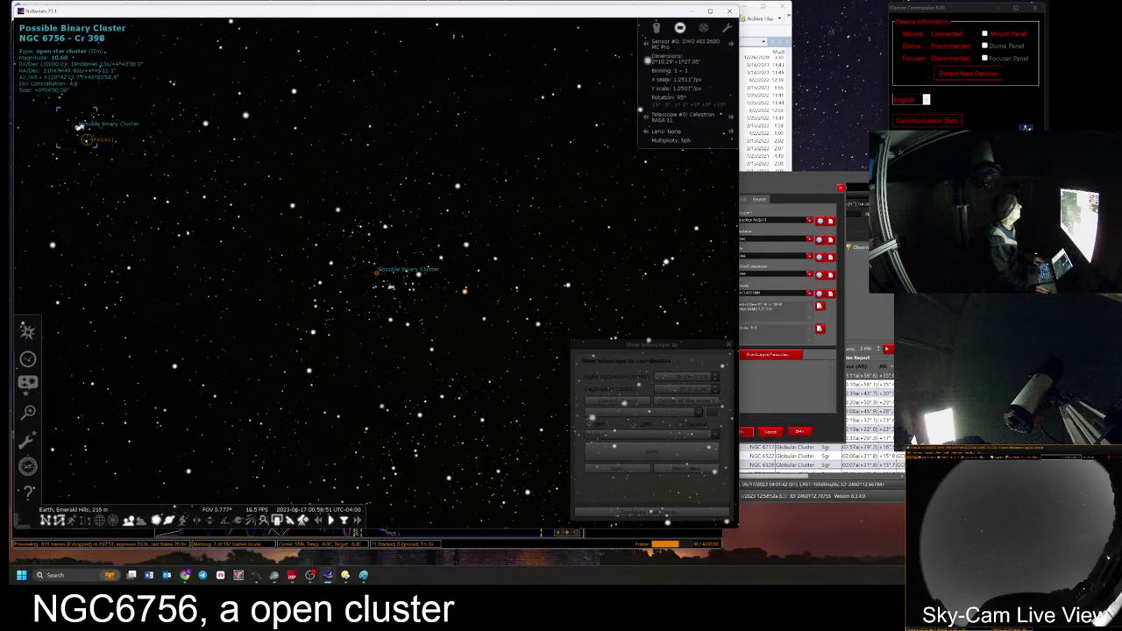
{"action": "scroll", "coordinate": [375, 272], "scroll_direction": "up", "scroll_amount": 4}
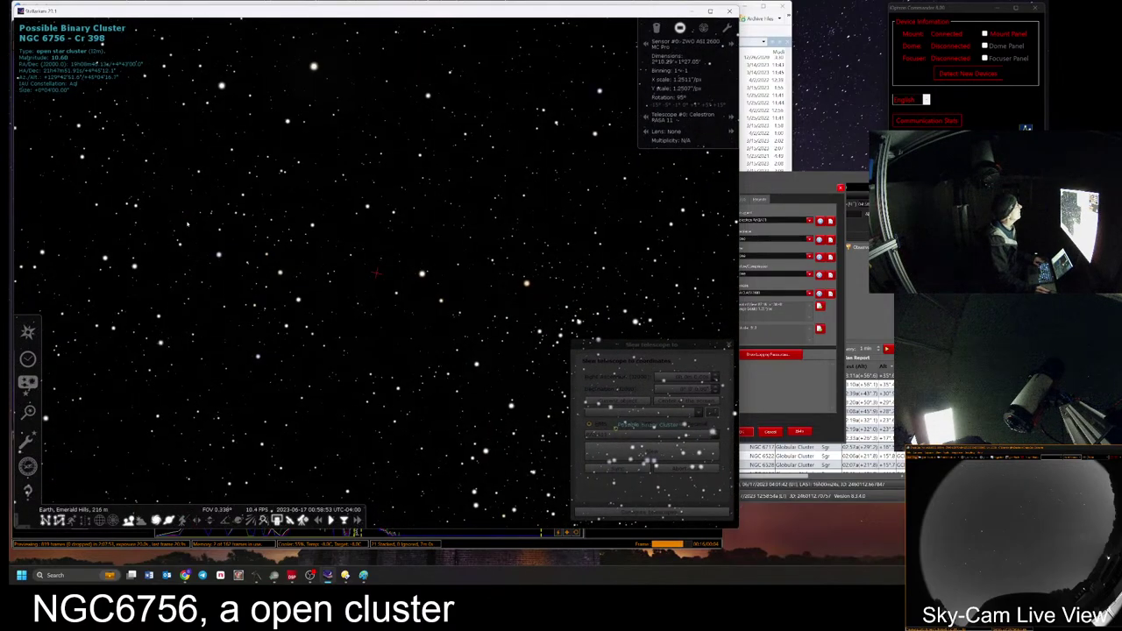
{"action": "scroll", "coordinate": [375, 271], "scroll_direction": "down", "scroll_amount": 2}
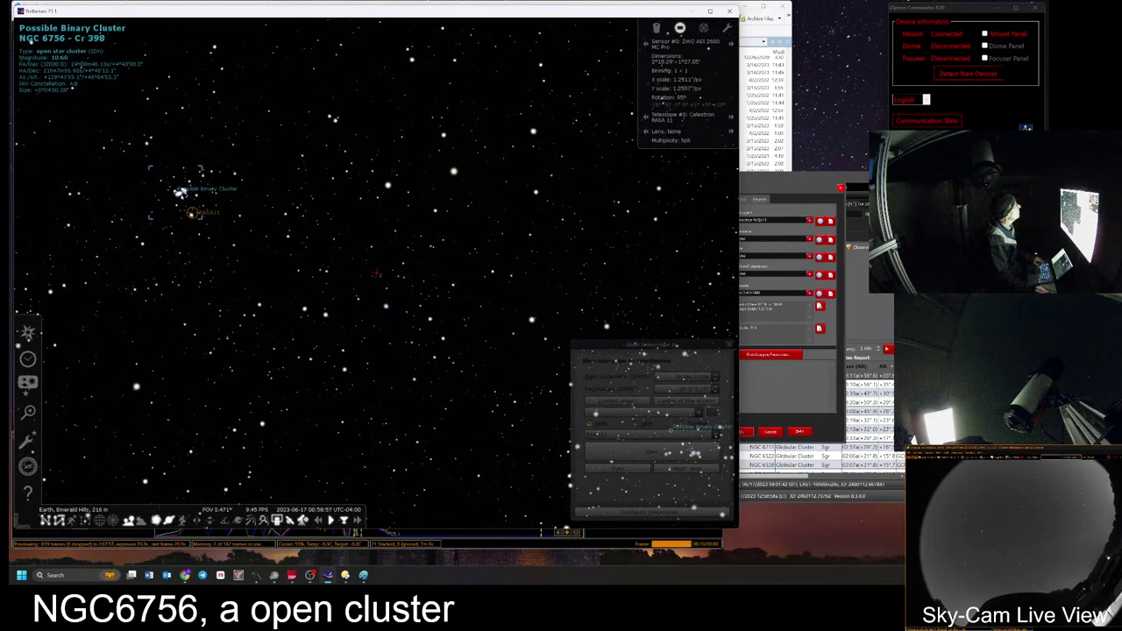
{"action": "key", "text": "space"}
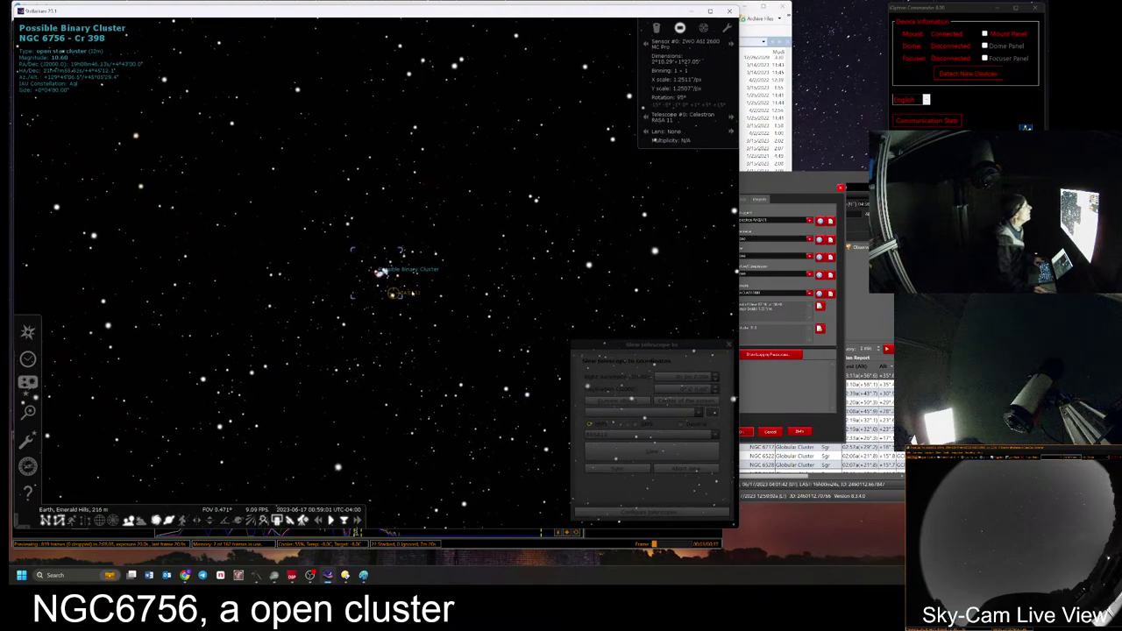
{"action": "scroll", "coordinate": [412, 292], "scroll_direction": "down", "scroll_amount": 4}
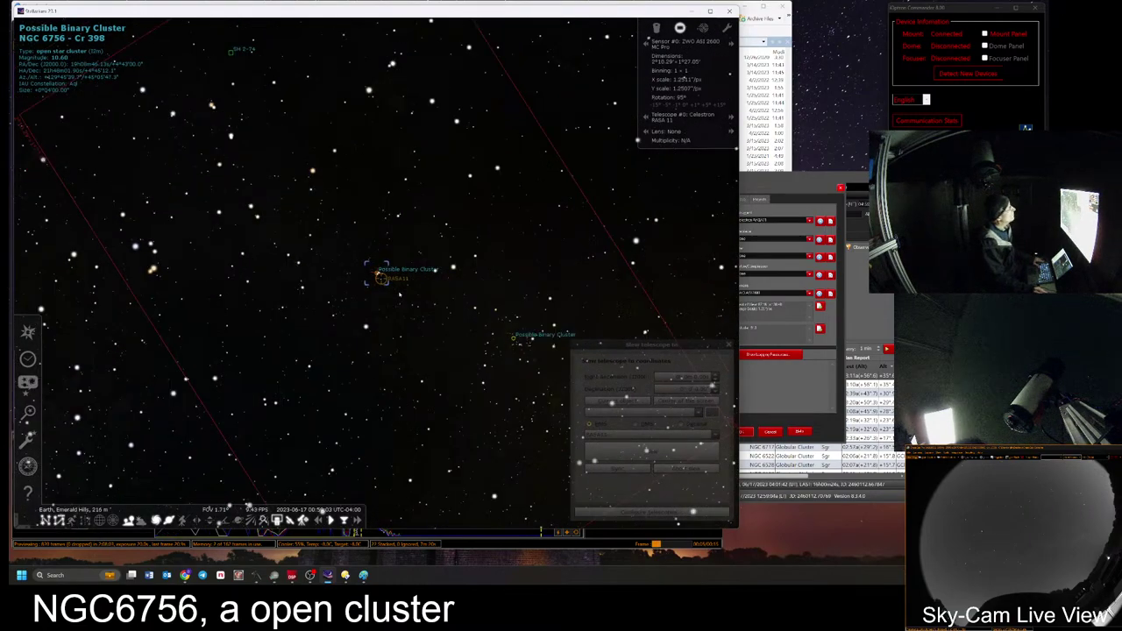
{"action": "scroll", "coordinate": [399, 295], "scroll_direction": "up", "scroll_amount": 5}
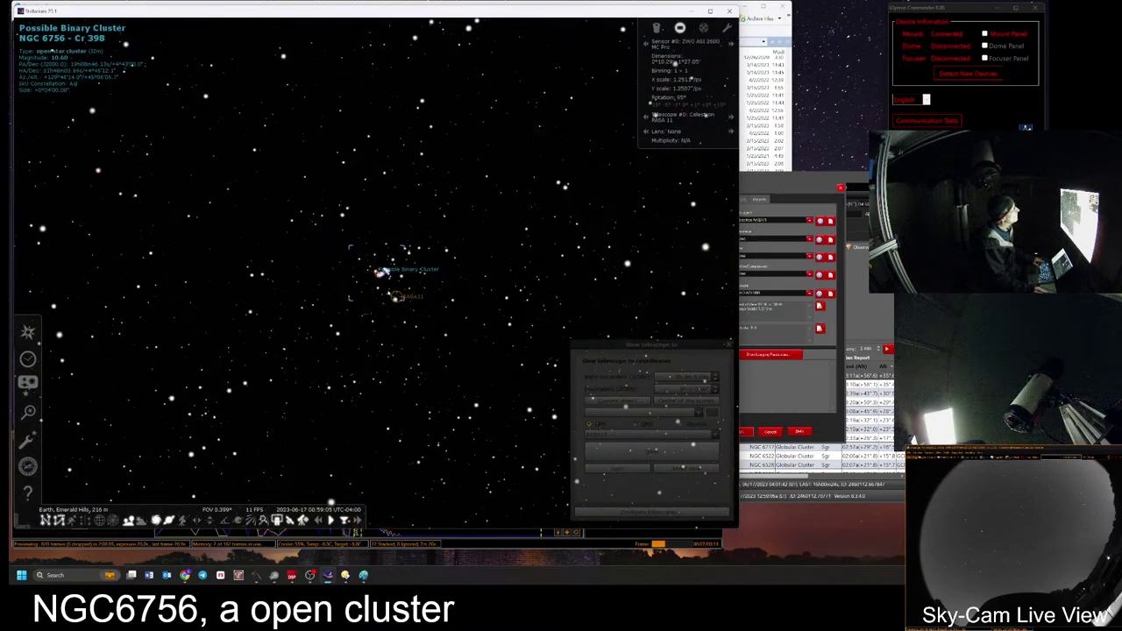
{"action": "scroll", "coordinate": [399, 294], "scroll_direction": "down", "scroll_amount": 5}
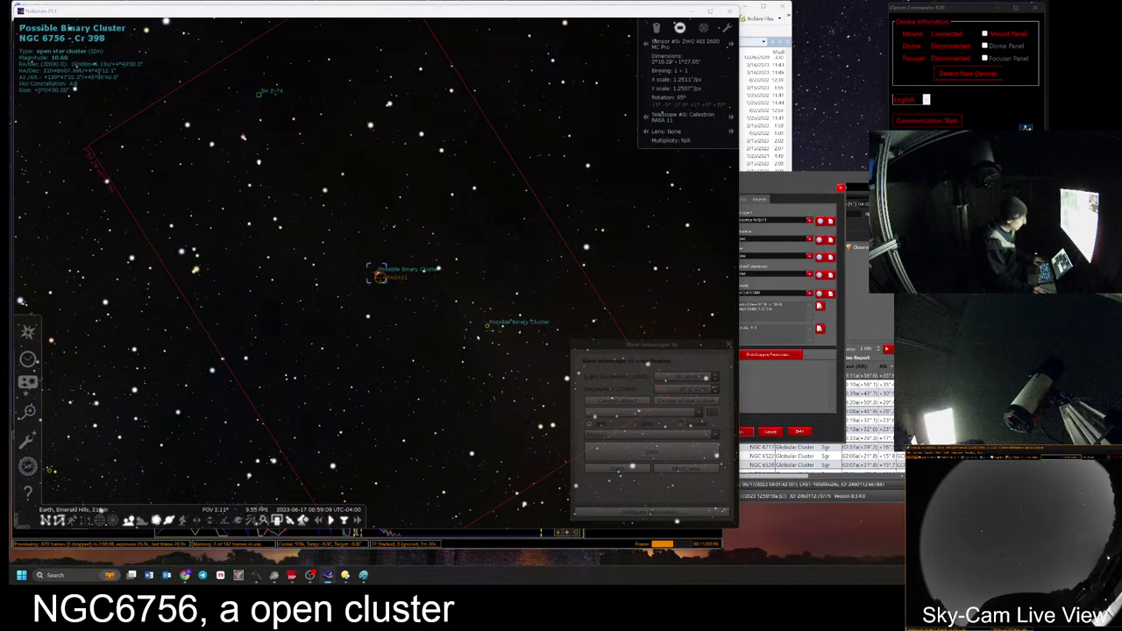
Step: Switch to SharpCap and plate solve the stacked image using the solve-only option
{"action": "key", "text": "alt+Tab"}
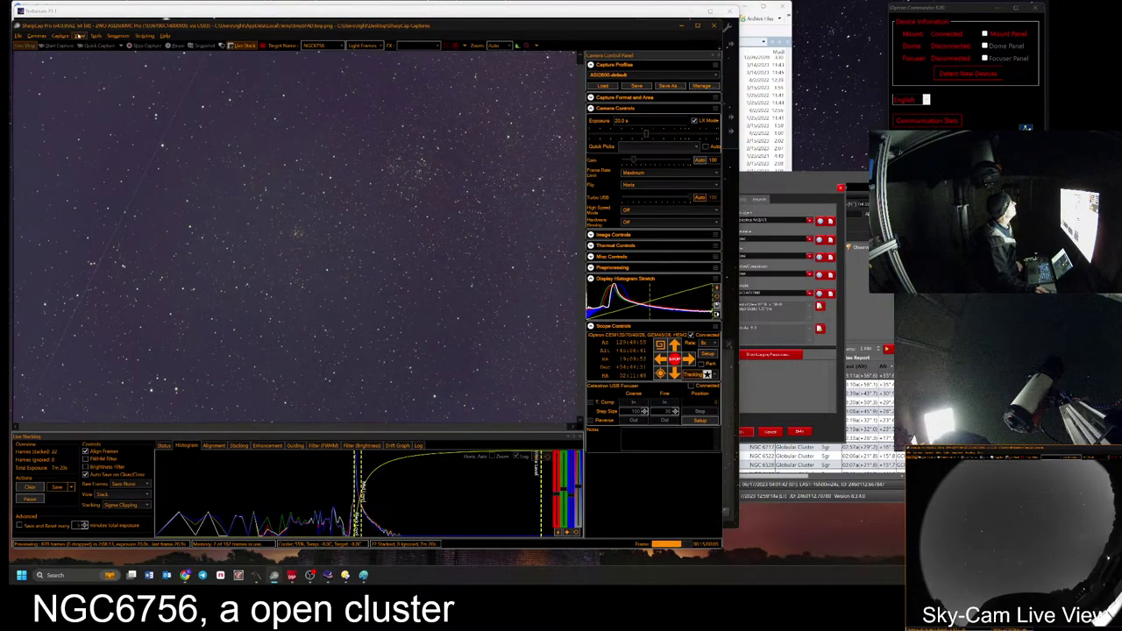
{"action": "left_click", "coordinate": [95, 36]}
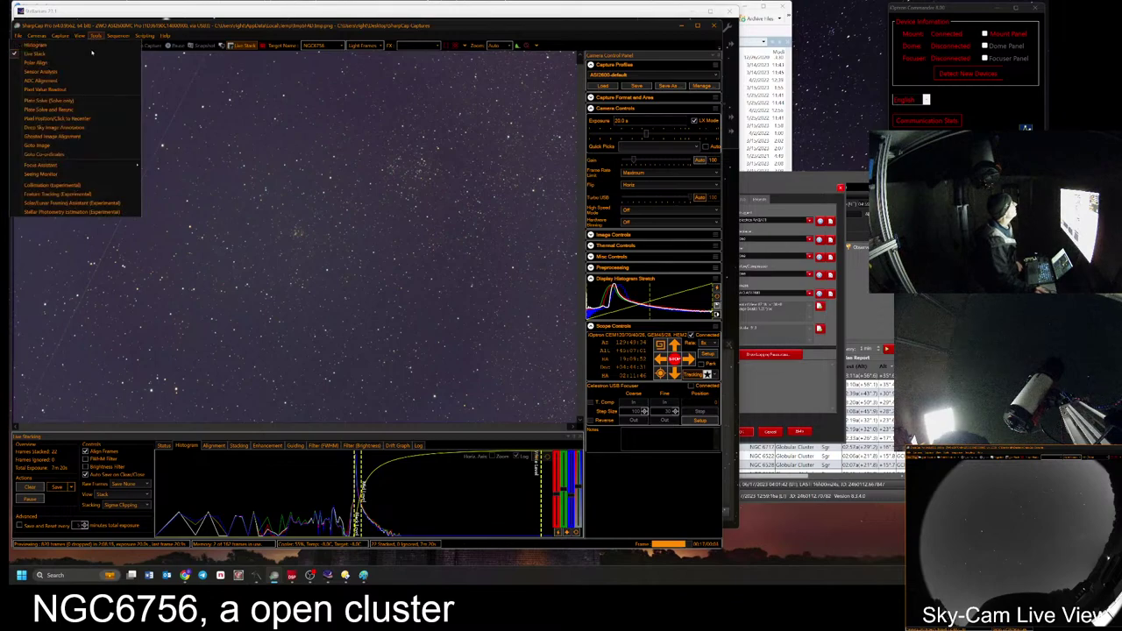
{"action": "left_click", "coordinate": [58, 101]}
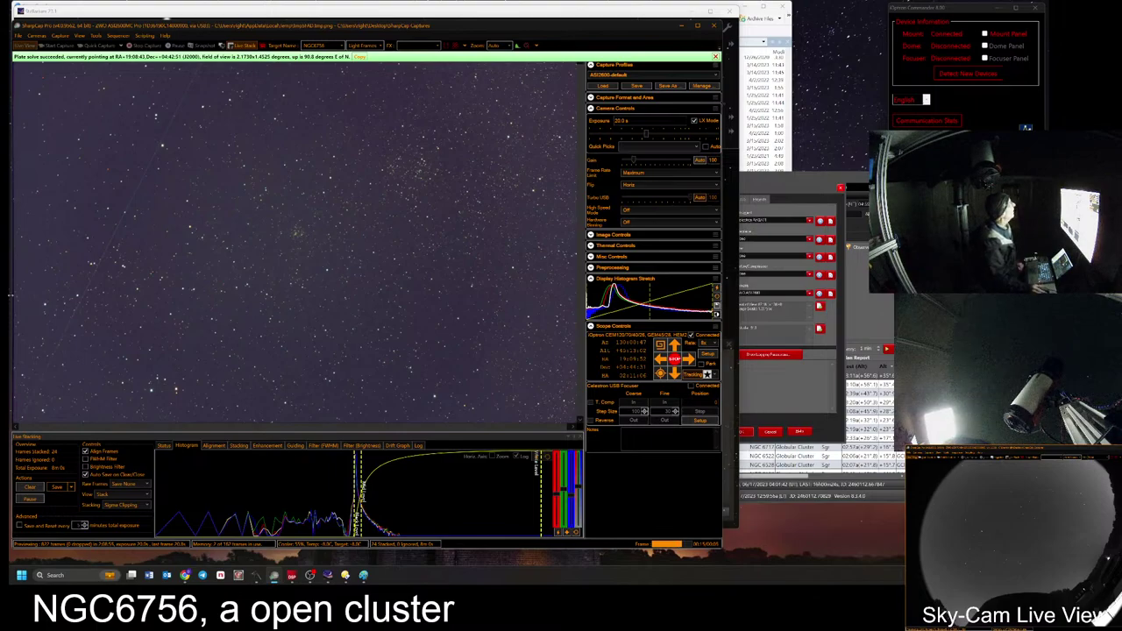
Step: Run Deep Sky Image Annotation on the solved image to identify its clusters, then turn the annotation off
{"action": "left_click", "coordinate": [95, 36]}
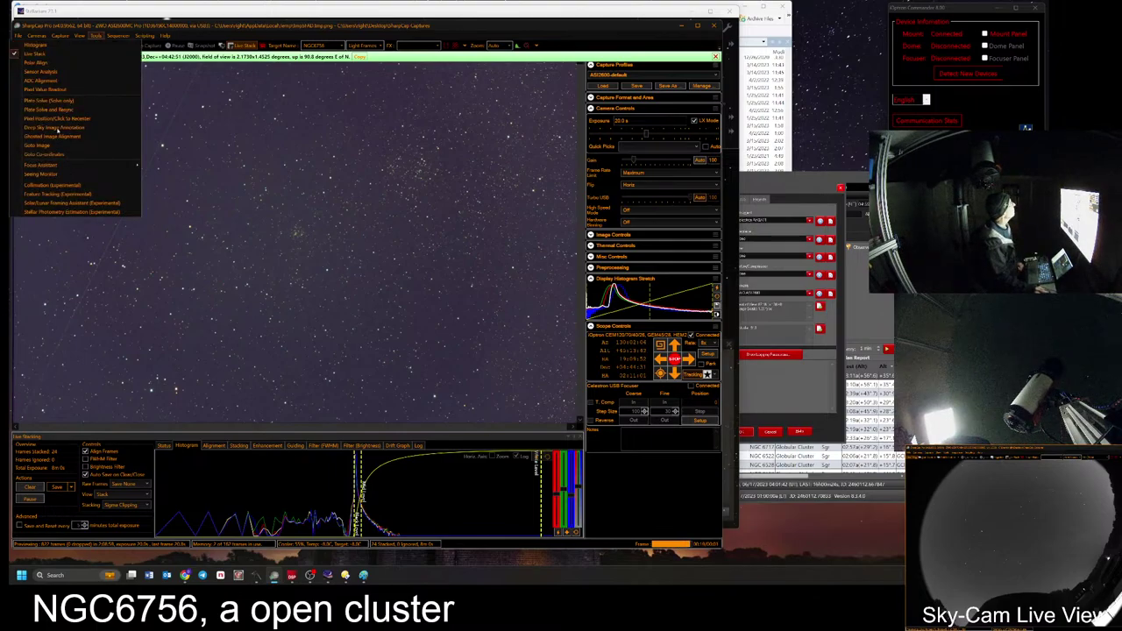
{"action": "left_click", "coordinate": [58, 128]}
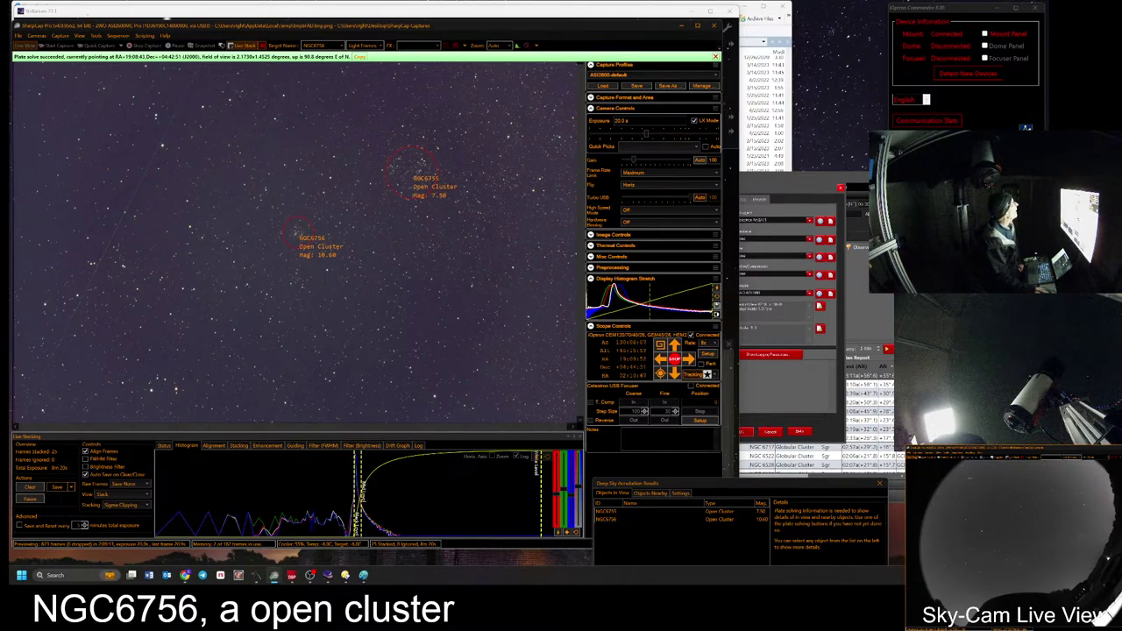
{"action": "left_click", "coordinate": [97, 35]}
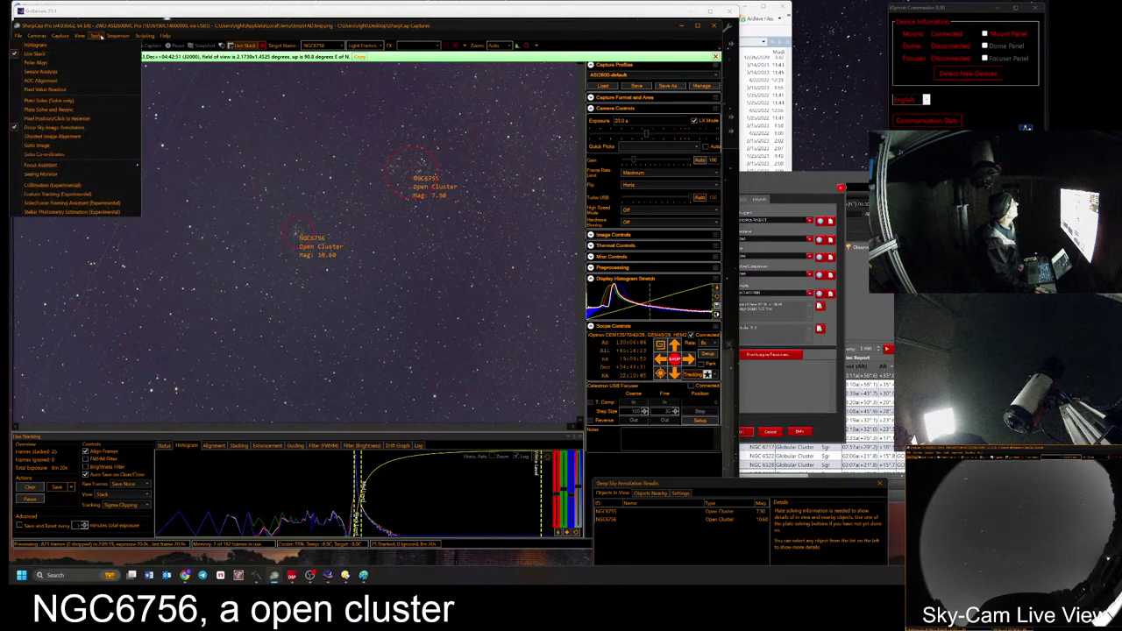
{"action": "left_click", "coordinate": [61, 127]}
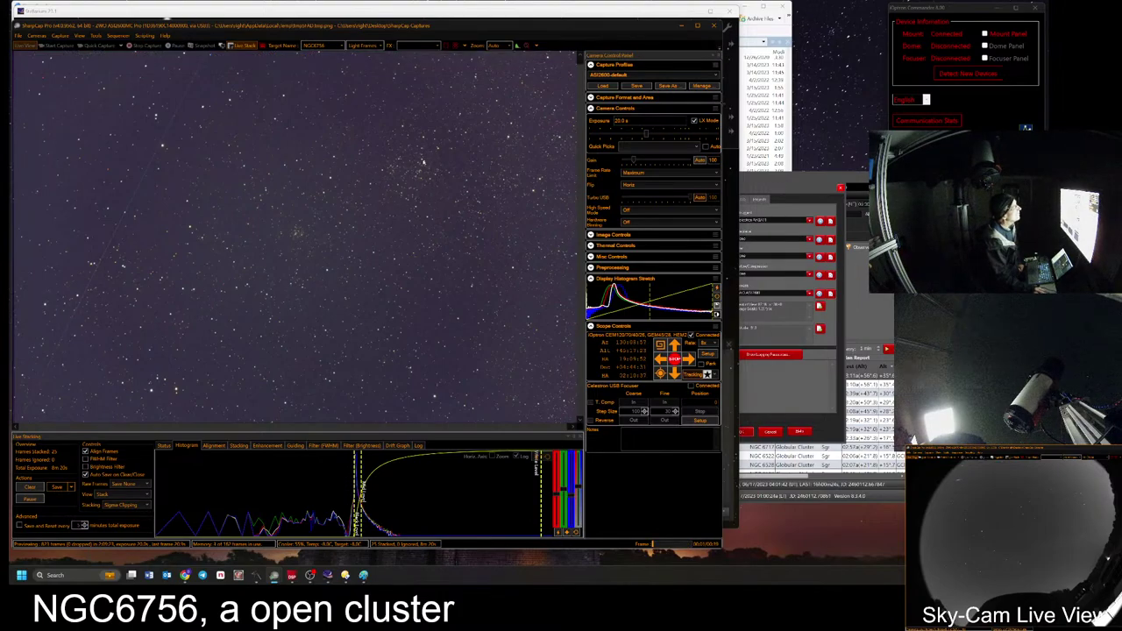
Step: Switch to Deep-Sky Planner, add a possible binary cluster with 6755 to the NGC 6756 observation notes, and save the observation
{"action": "left_click", "coordinate": [883, 296]}
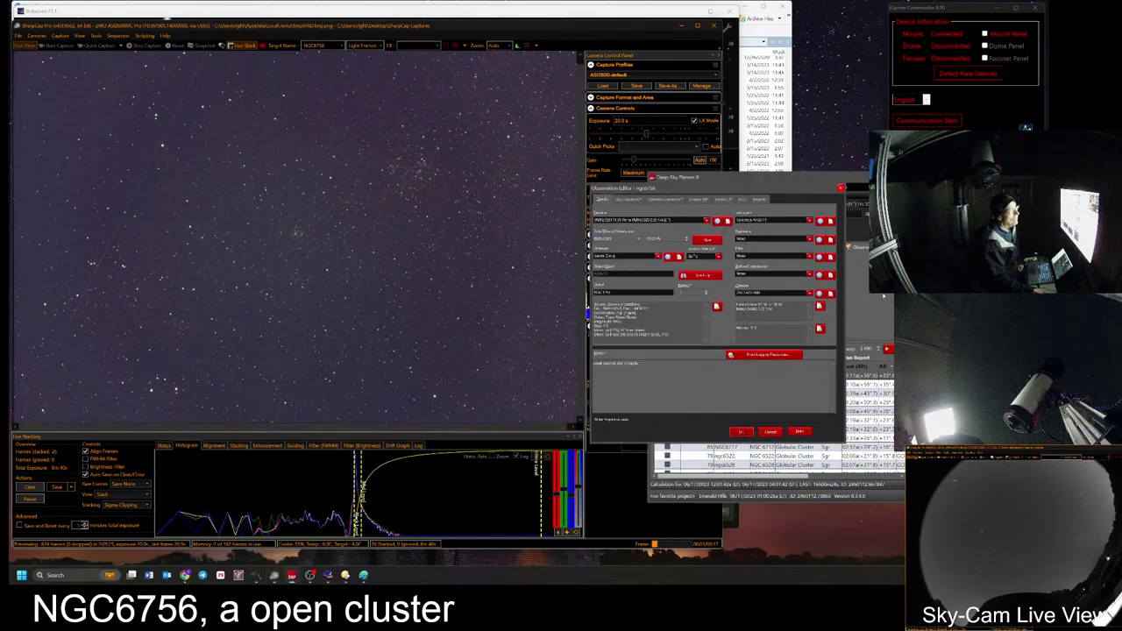
{"action": "type", "text": ", scat"}
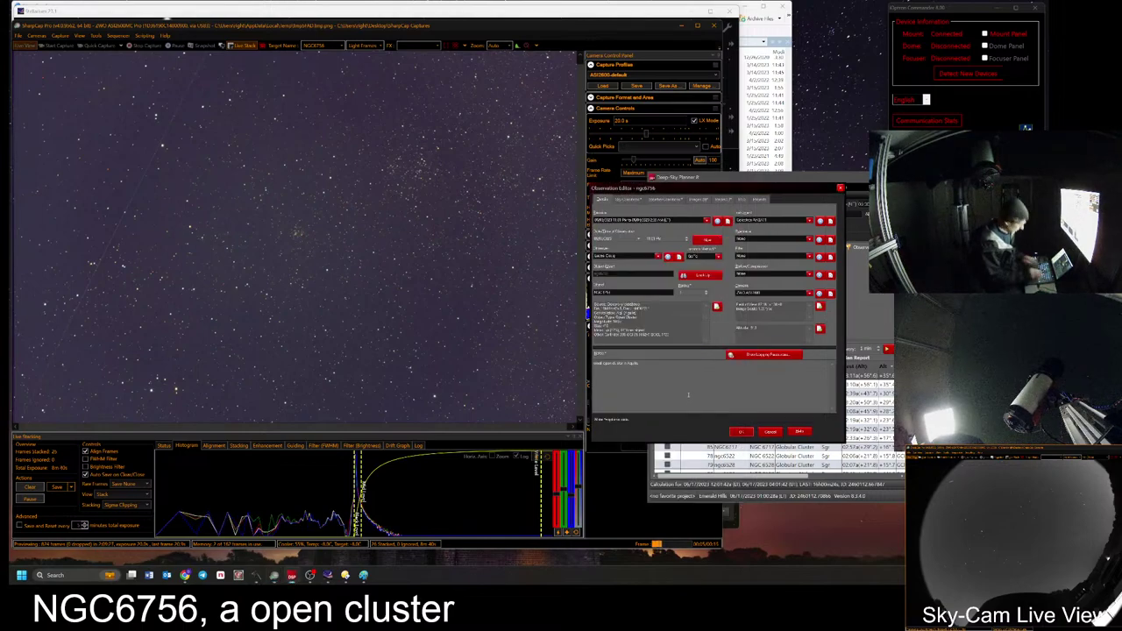
{"action": "type", "text": "tered"}
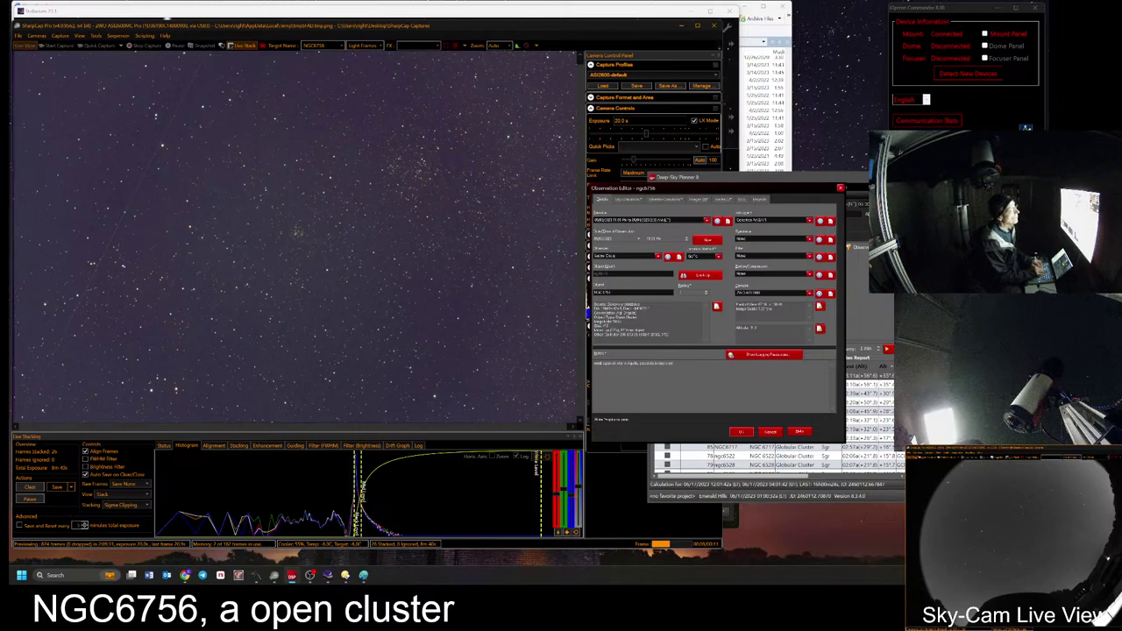
{"action": "key", "text": "BackSpace"}
{"action": "key", "text": "BackSpace"}
{"action": "key", "text": "BackSpace"}
{"action": "key", "text": "BackSpace"}
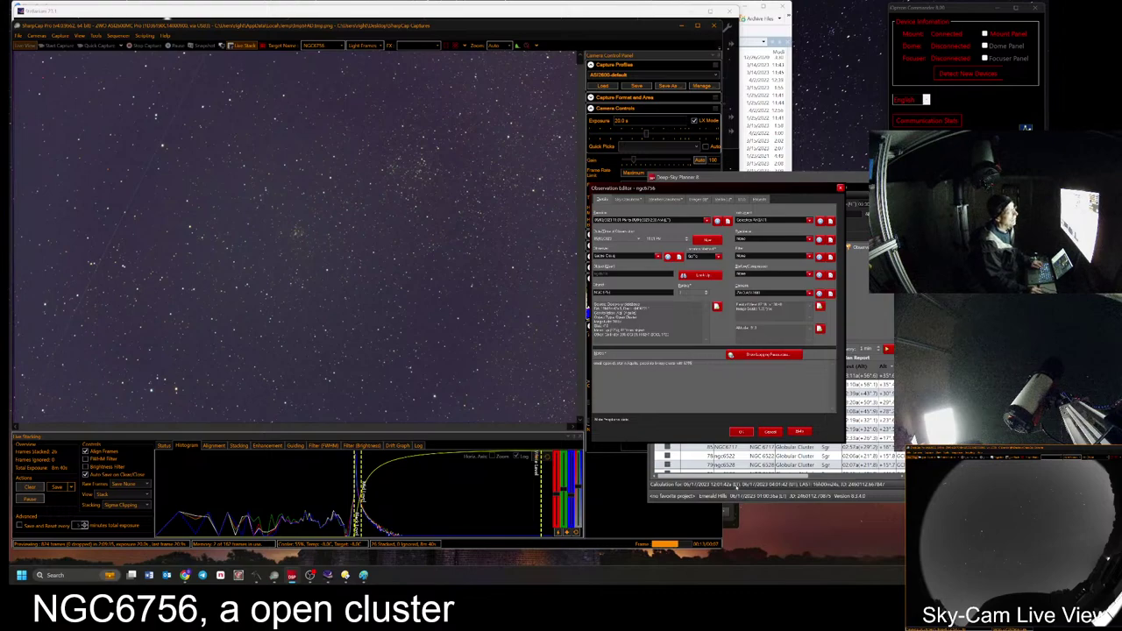
{"action": "left_click", "coordinate": [740, 431]}
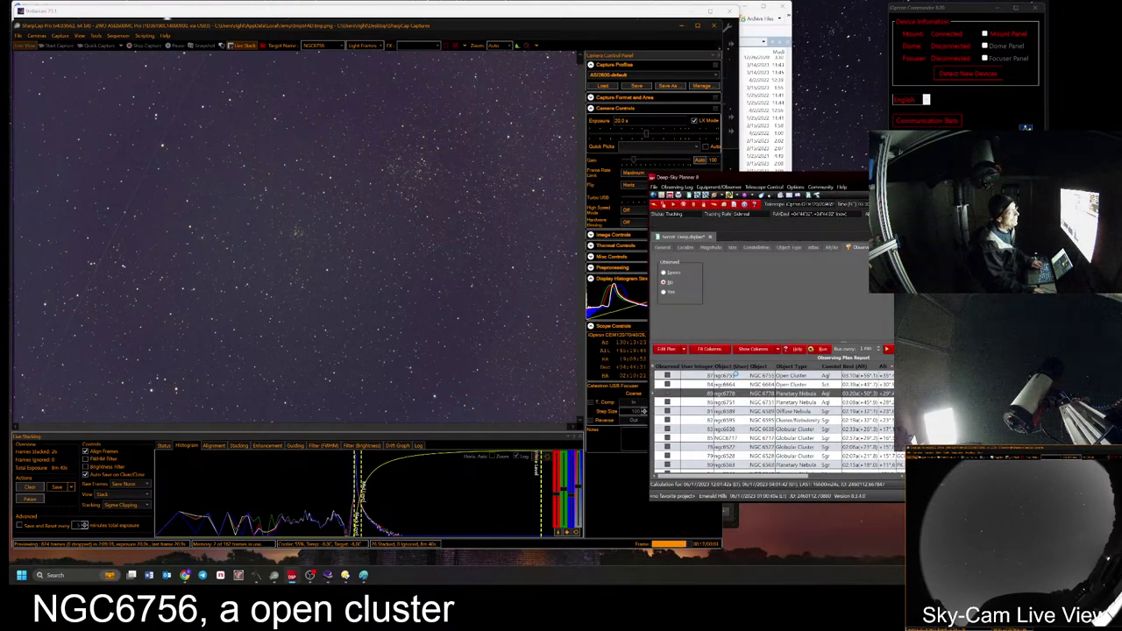
Step: Add an observation for NGC 6755, describe it in the notes as a possible binary with 6756, and save it
{"action": "left_click", "coordinate": [736, 376]}
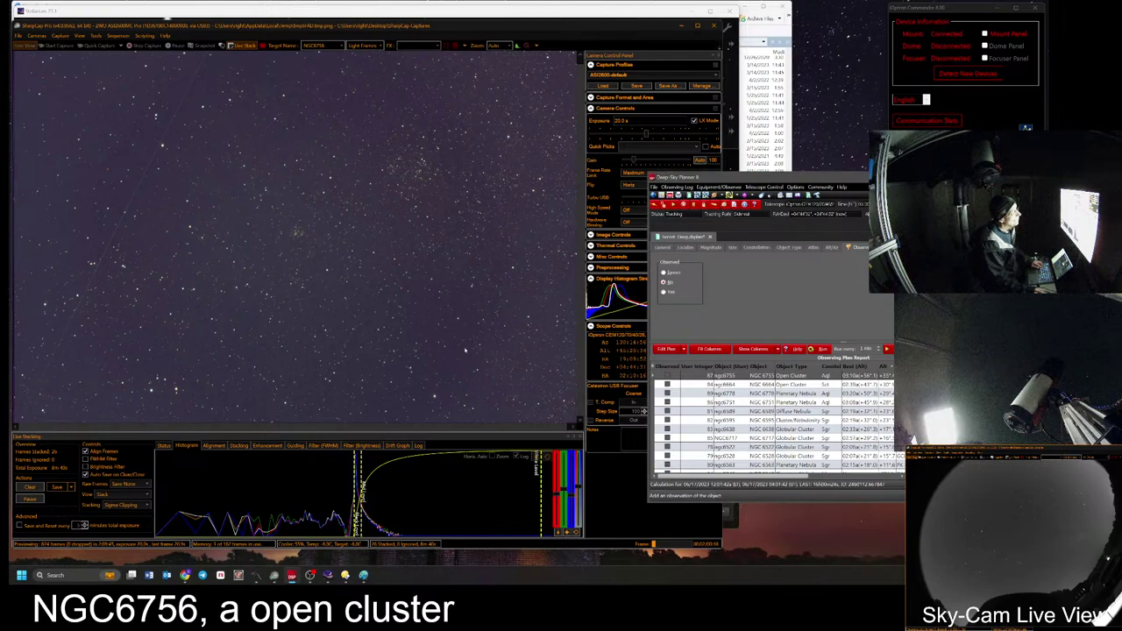
{"action": "double_click", "coordinate": [795, 375]}
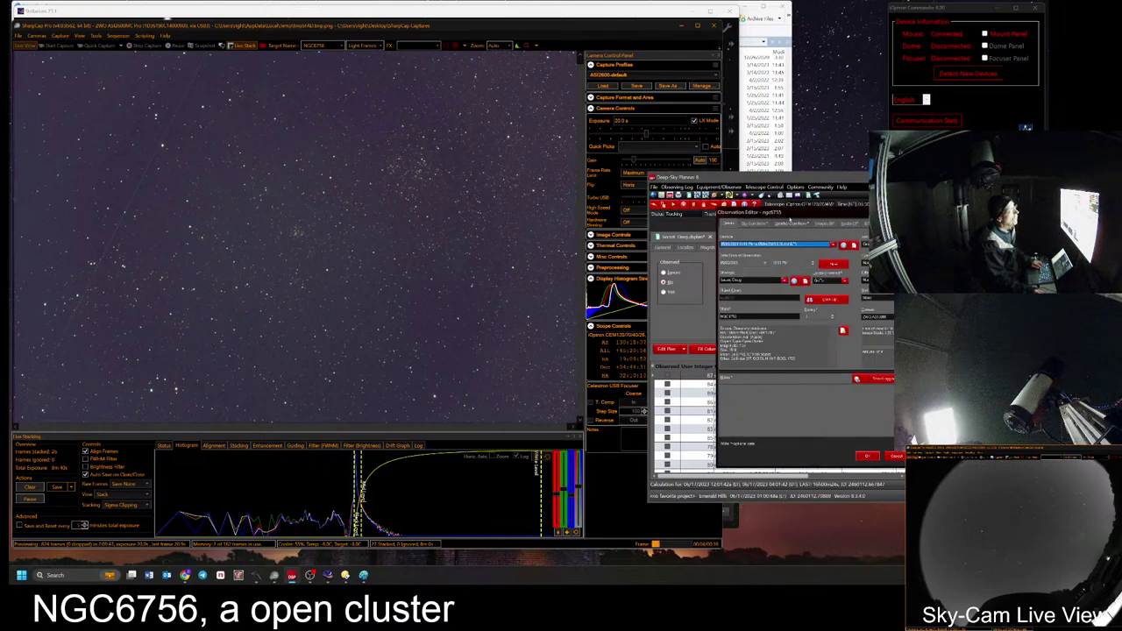
{"action": "left_click_drag", "start_coordinate": [782, 213], "coordinate": [426, 174]}
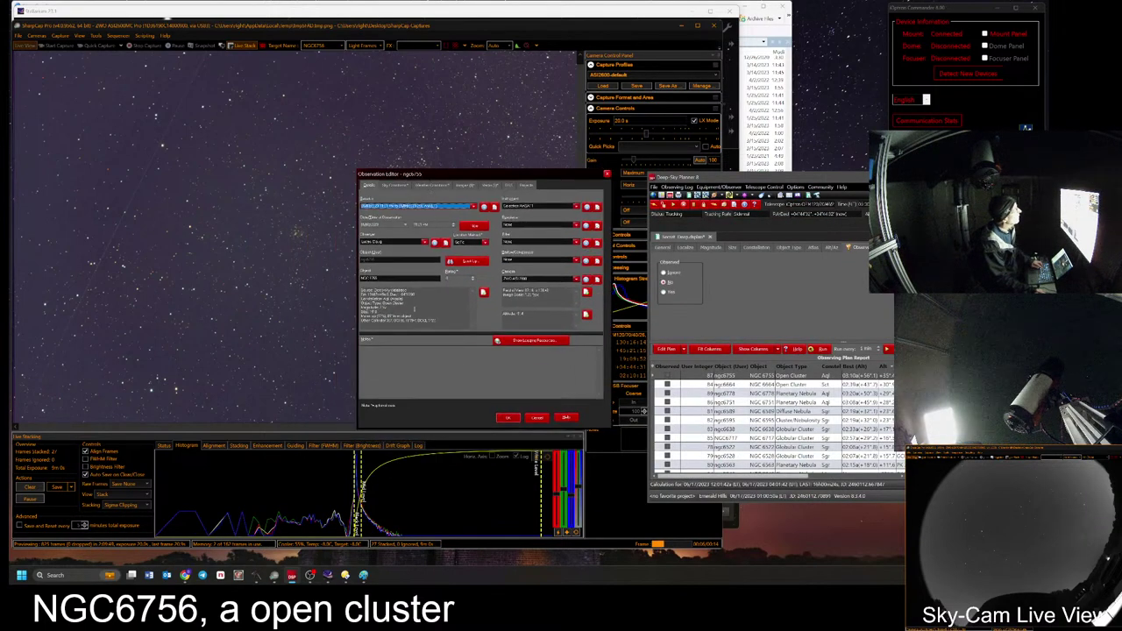
{"action": "left_click", "coordinate": [435, 373]}
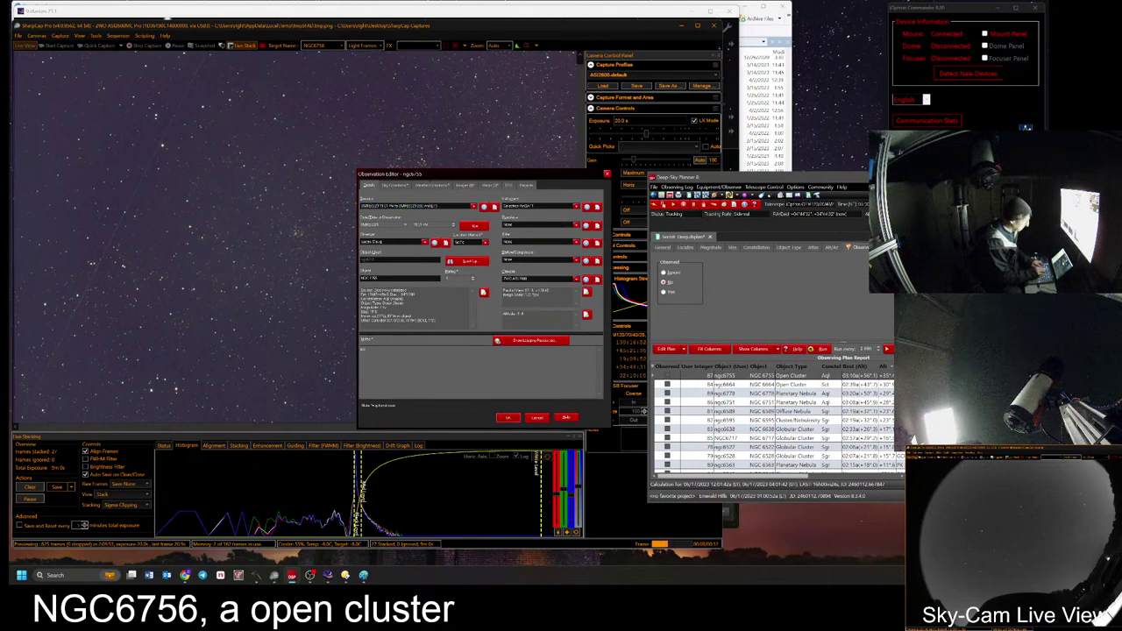
{"action": "type", "text": "possible binary w"}
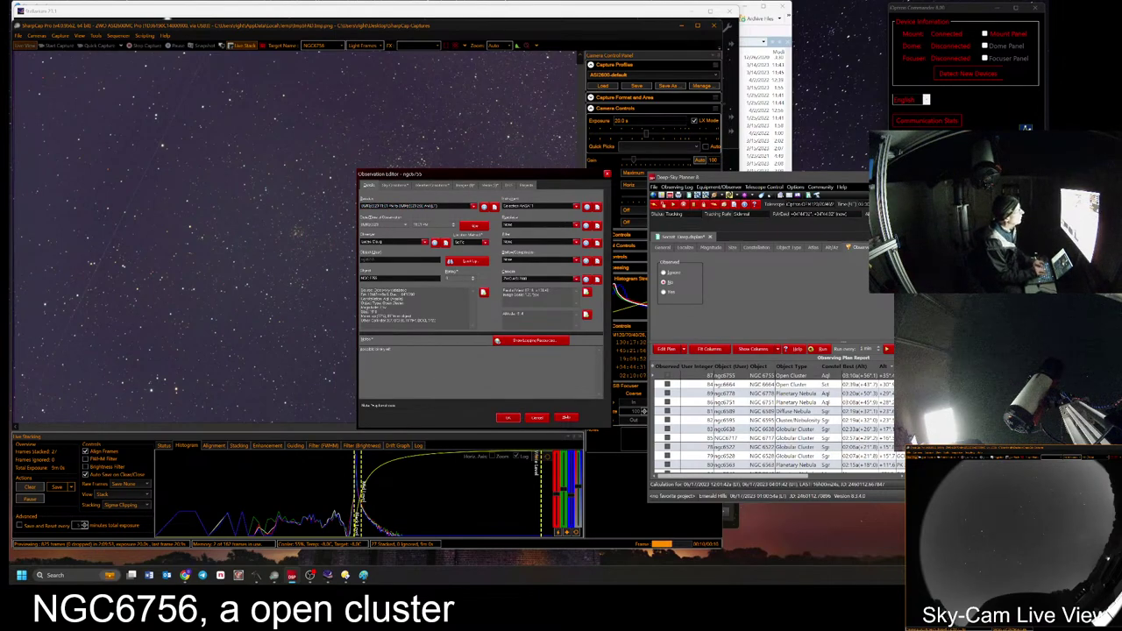
{"action": "type", "text": "ith ah m"}
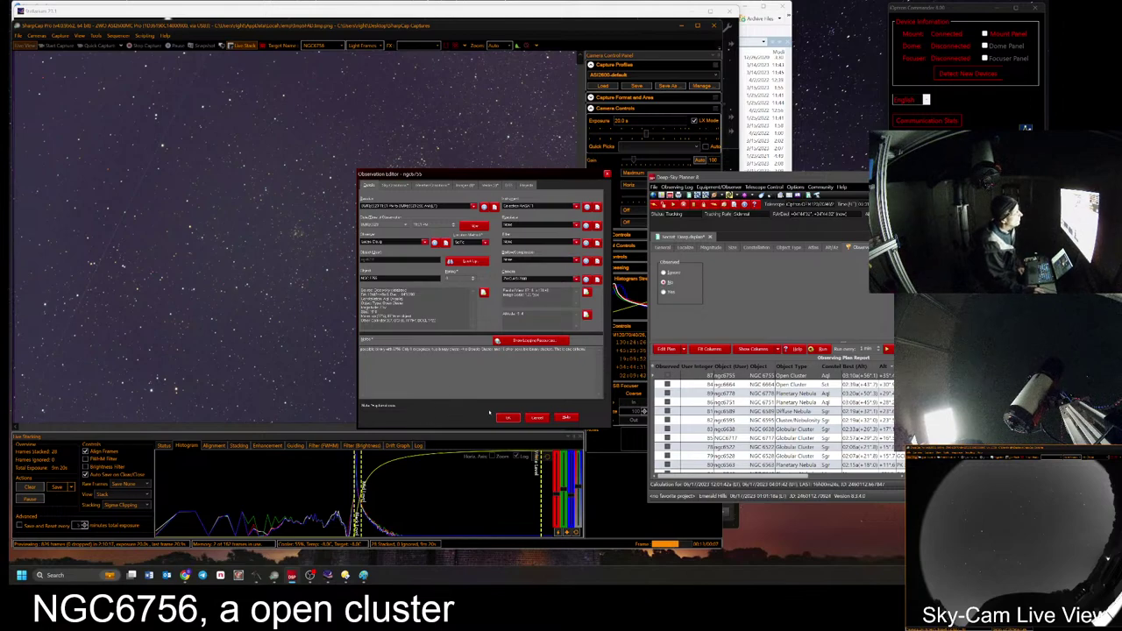
{"action": "left_click", "coordinate": [507, 417]}
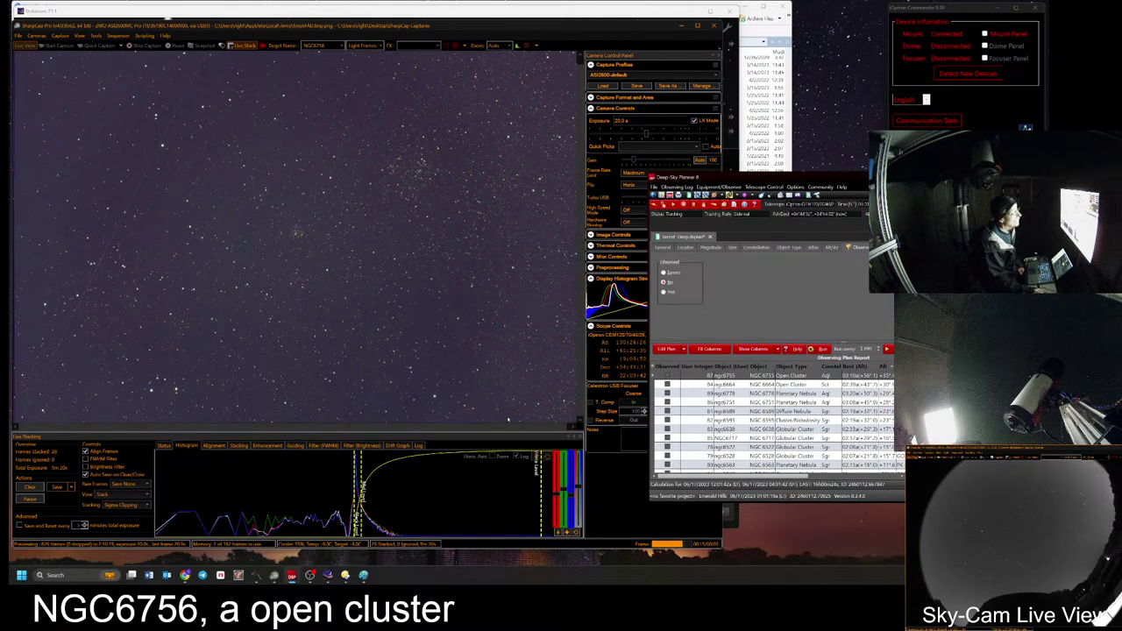